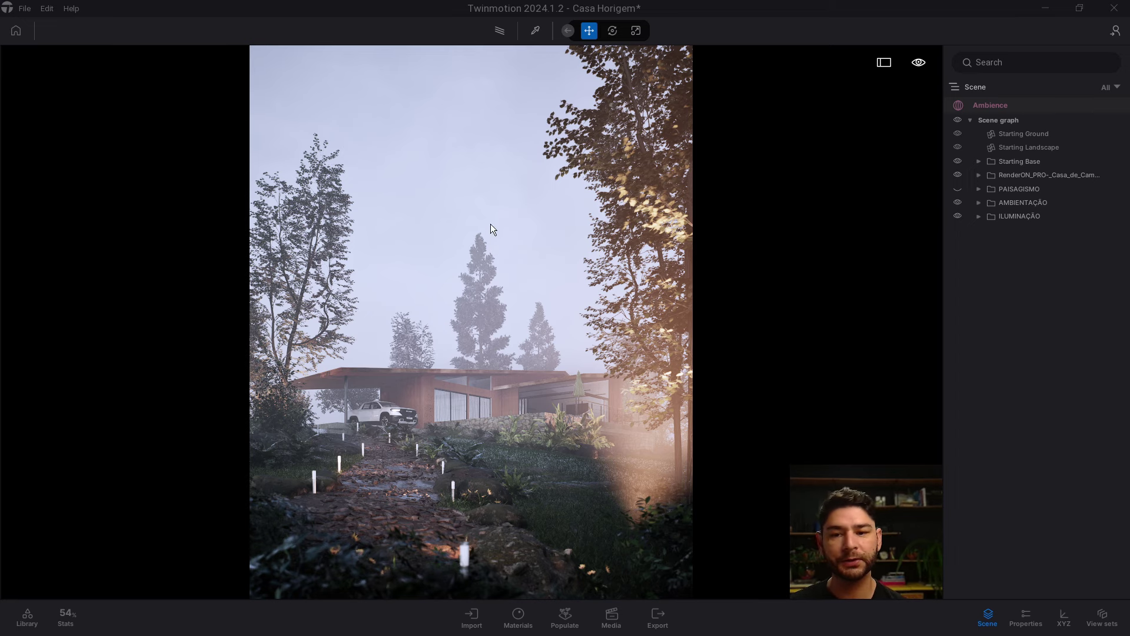
# Switch to the Media view of the Casa Horigem scene
pyautogui.click(617, 629)
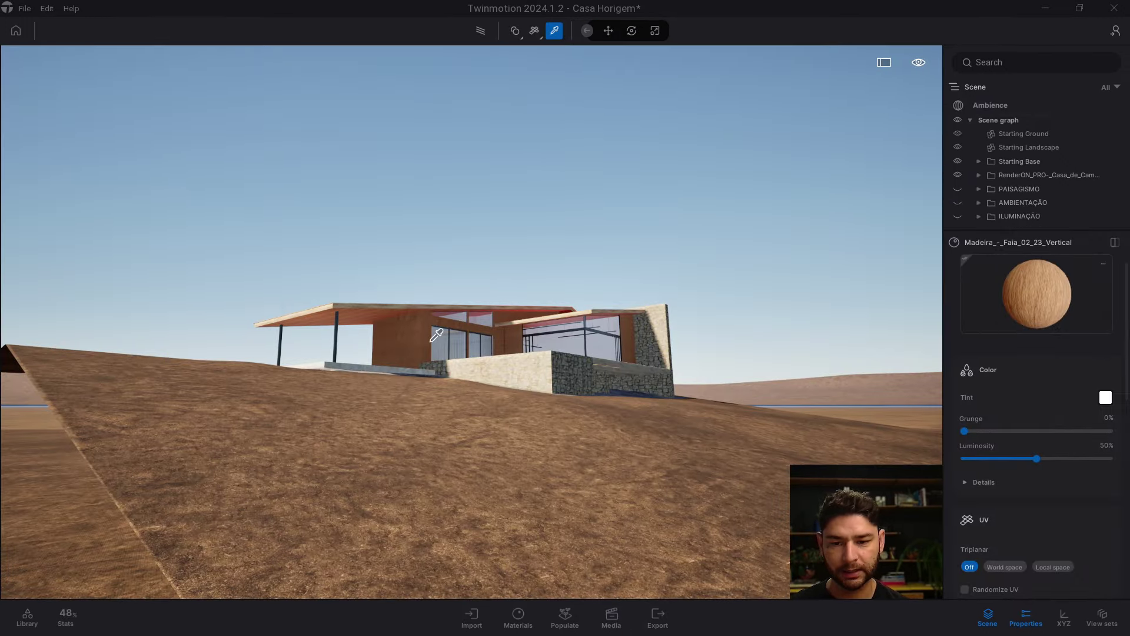
# Fly the camera in and orbit to a close view of the slatted wood wall, deck and pool
pyautogui.scroll(2, 498, 313)
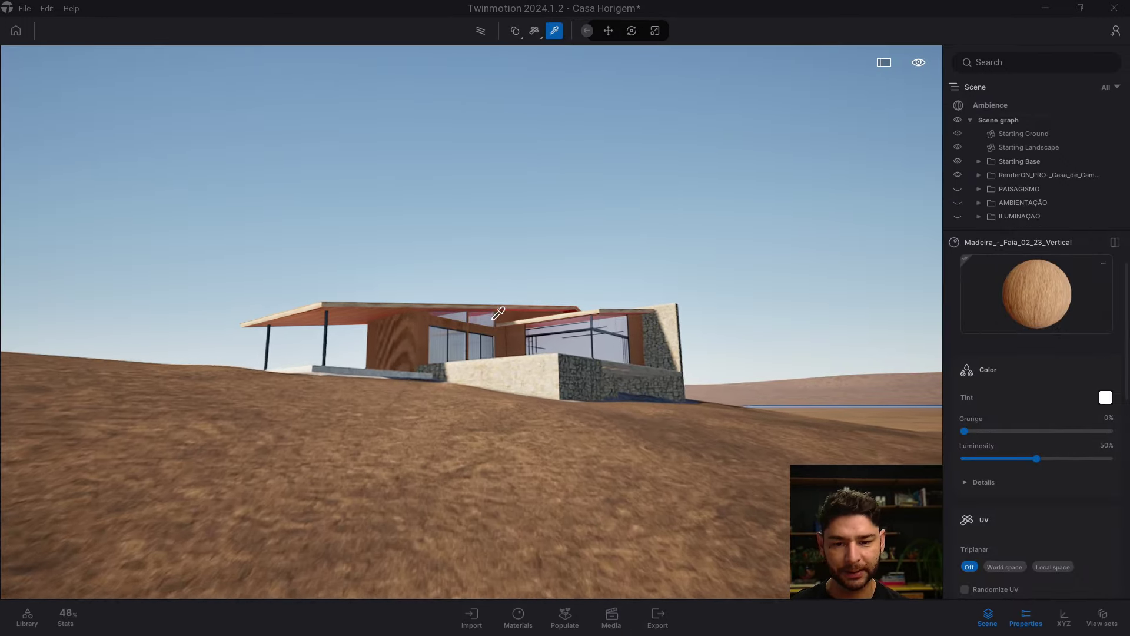
pyautogui.scroll(2, 498, 314)
pyautogui.scroll(2, 489, 321)
pyautogui.scroll(3, 467, 346)
pyautogui.scroll(3, 435, 354)
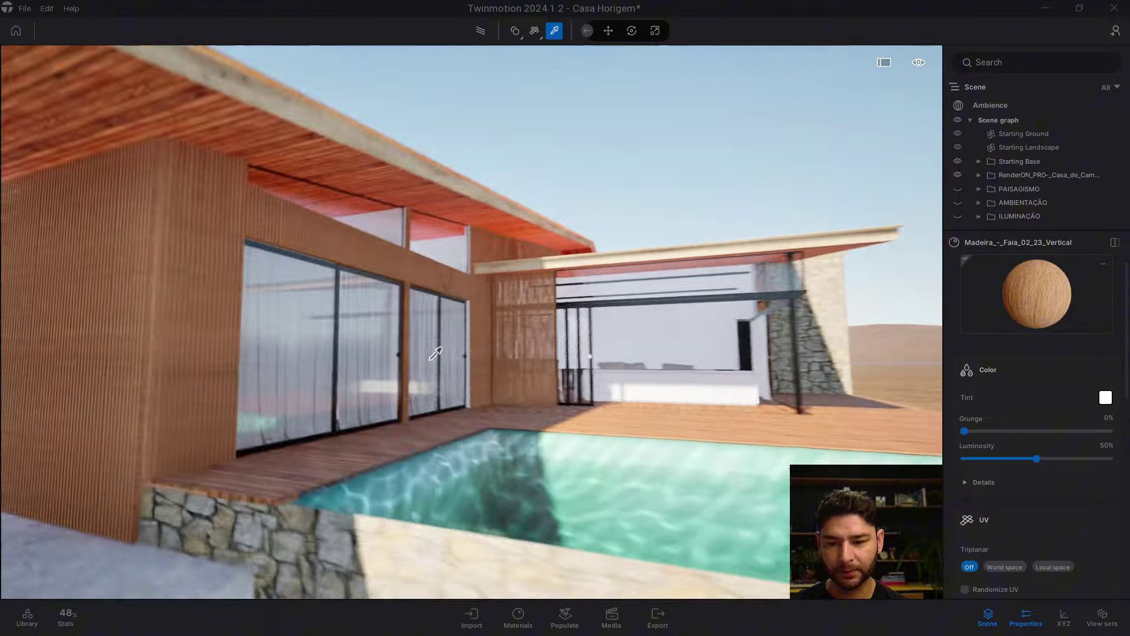
pyautogui.moveTo(436, 353)
pyautogui.mouseDown()
pyautogui.moveTo(415, 345)
pyautogui.moveTo(472, 300)
pyautogui.moveTo(464, 295)
pyautogui.mouseUp()
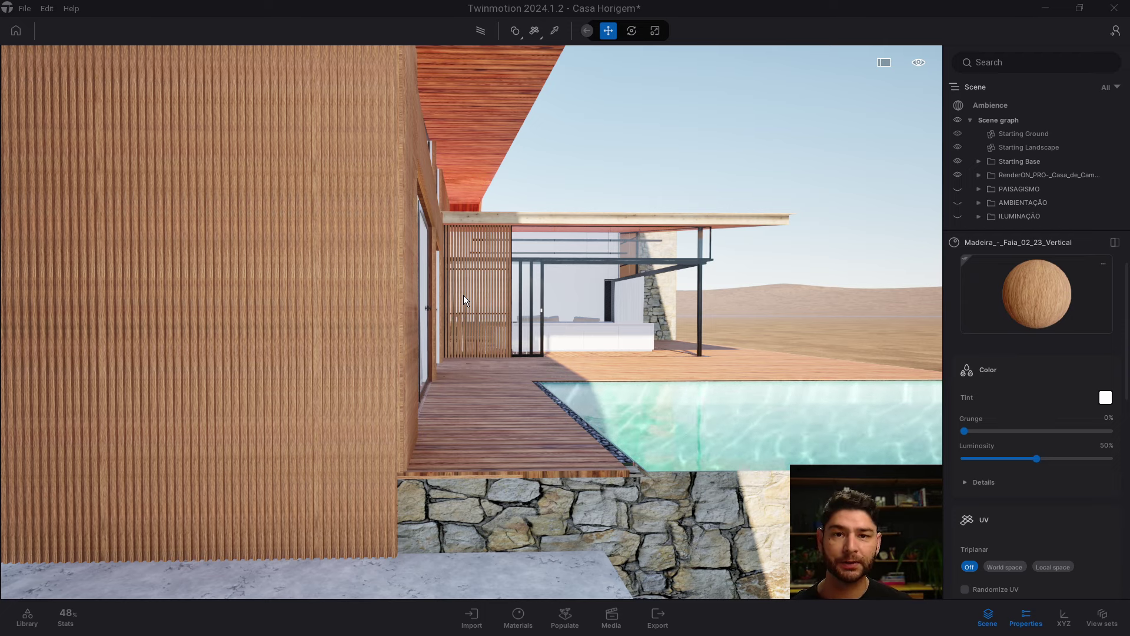
pyautogui.scroll(-3, 489, 317)
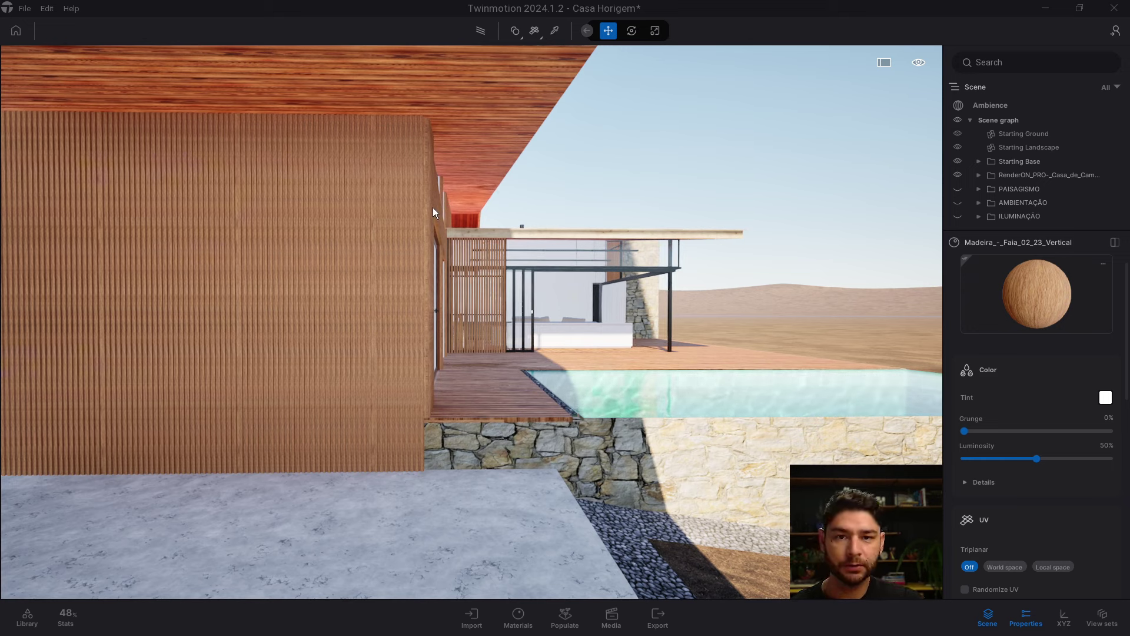
# Select the Frame-Divisao-679 wall, then deselect it to show the wood material properties again
pyautogui.click(421, 166)
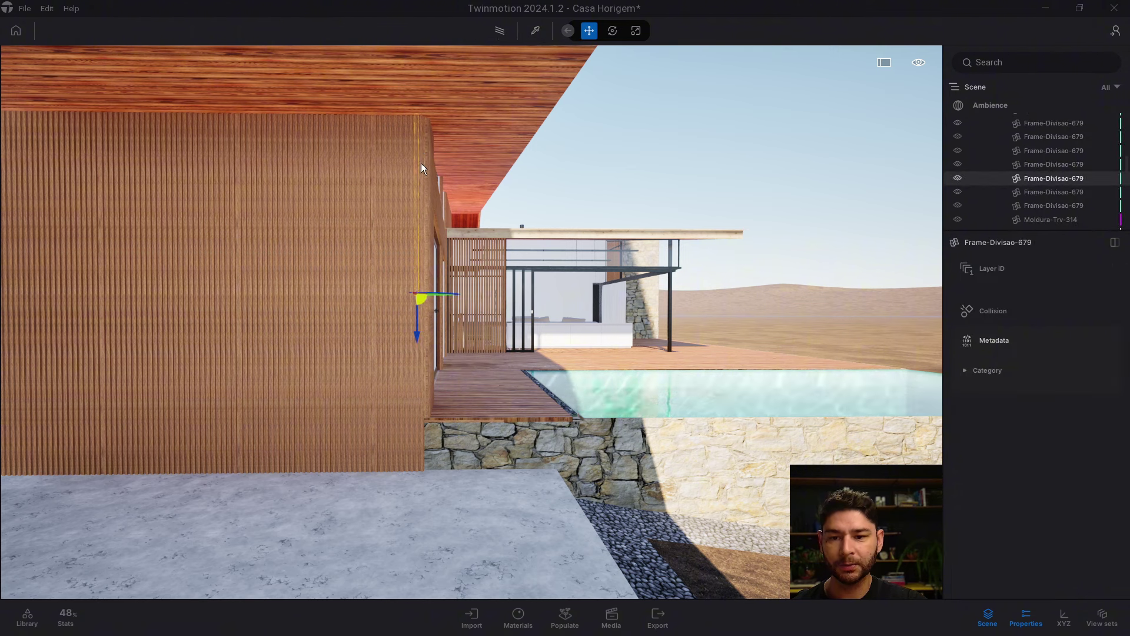
pyautogui.click(564, 158)
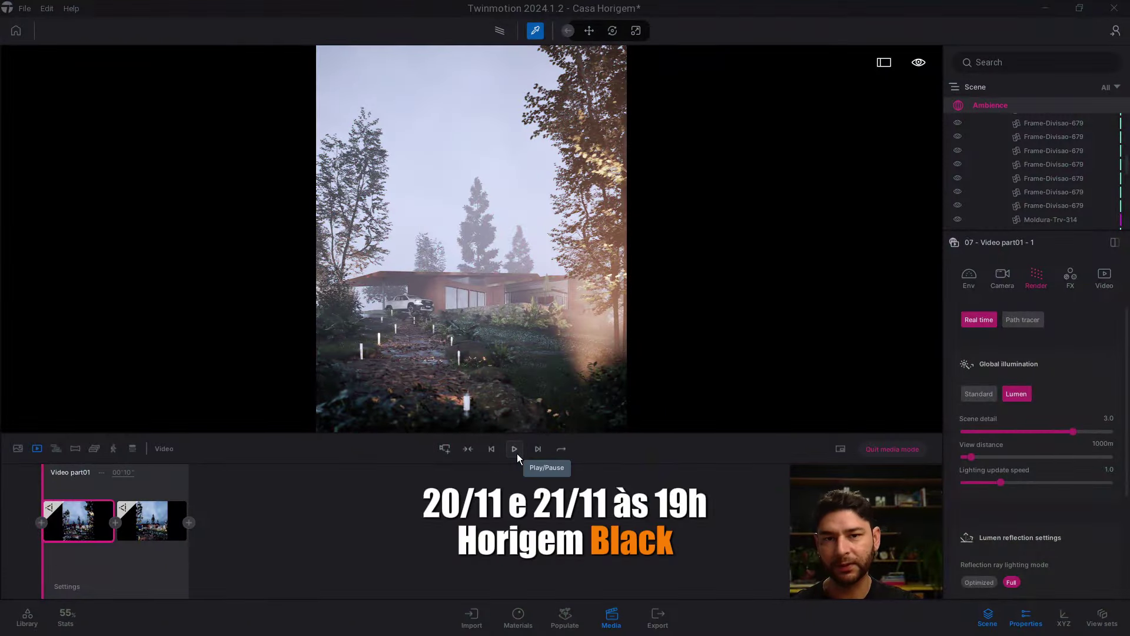
# Play the Video part01 clip's camera animation in the media timeline
pyautogui.click(517, 454)
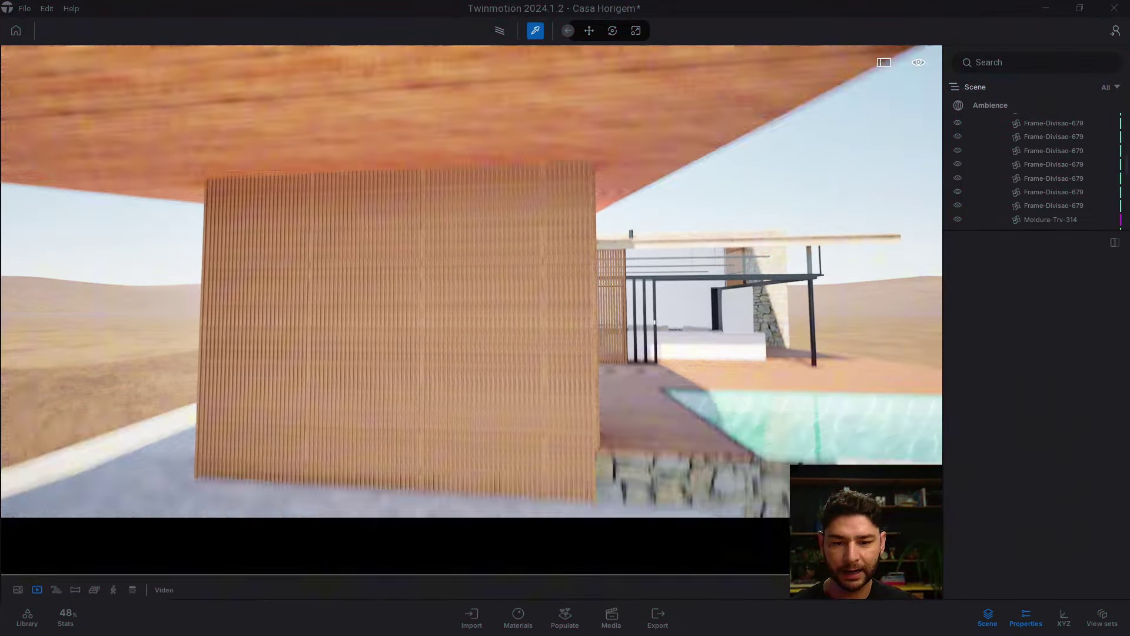
# Eyedrop the wall's Madeira_-_Faia_02_23_Vertical wood material and move the view closer to the wall
pyautogui.click(554, 346)
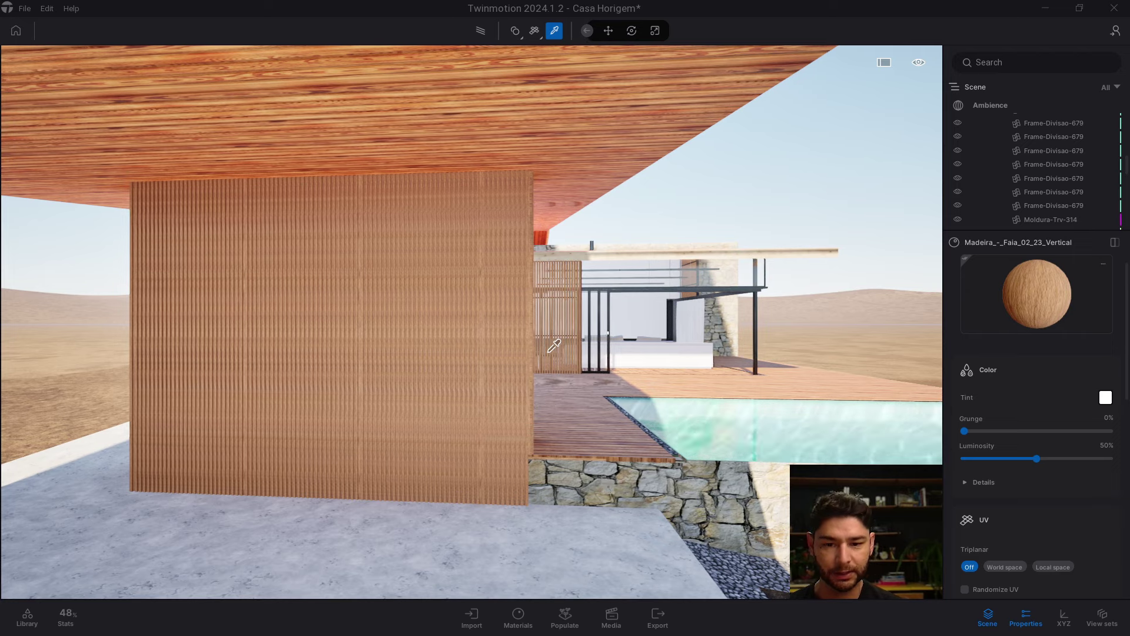
pyautogui.moveTo(487, 310); pyautogui.dragTo(419, 273, button='middle')
pyautogui.scroll(3, 487, 310)
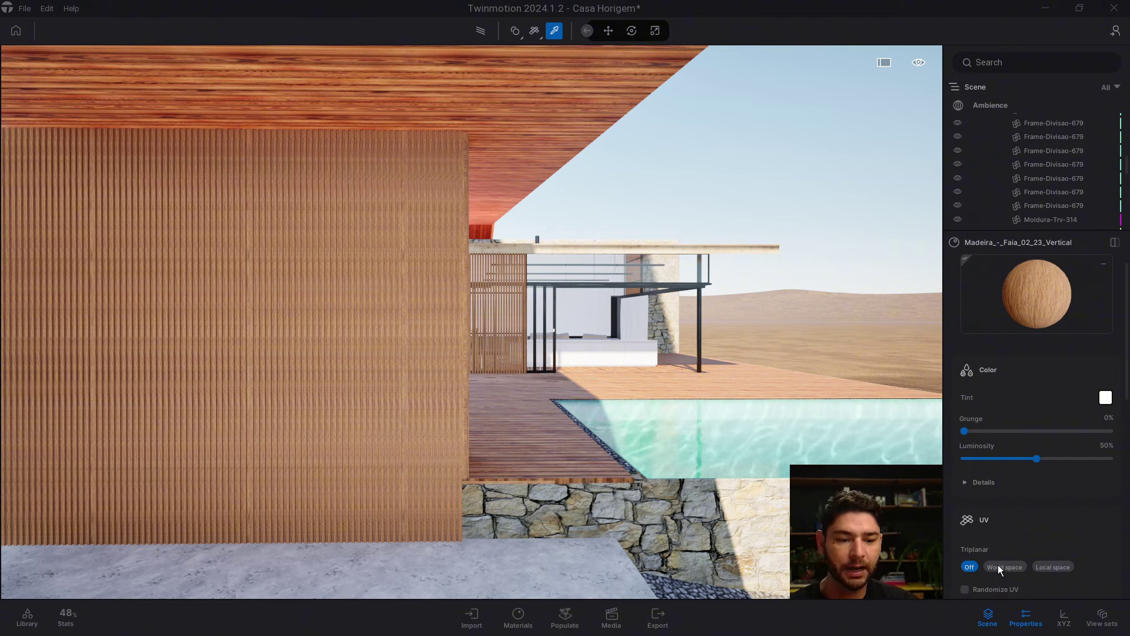
# Close the Scene panel and collapse the wood material's Color, Roughness and Metallic sections
pyautogui.click(988, 624)
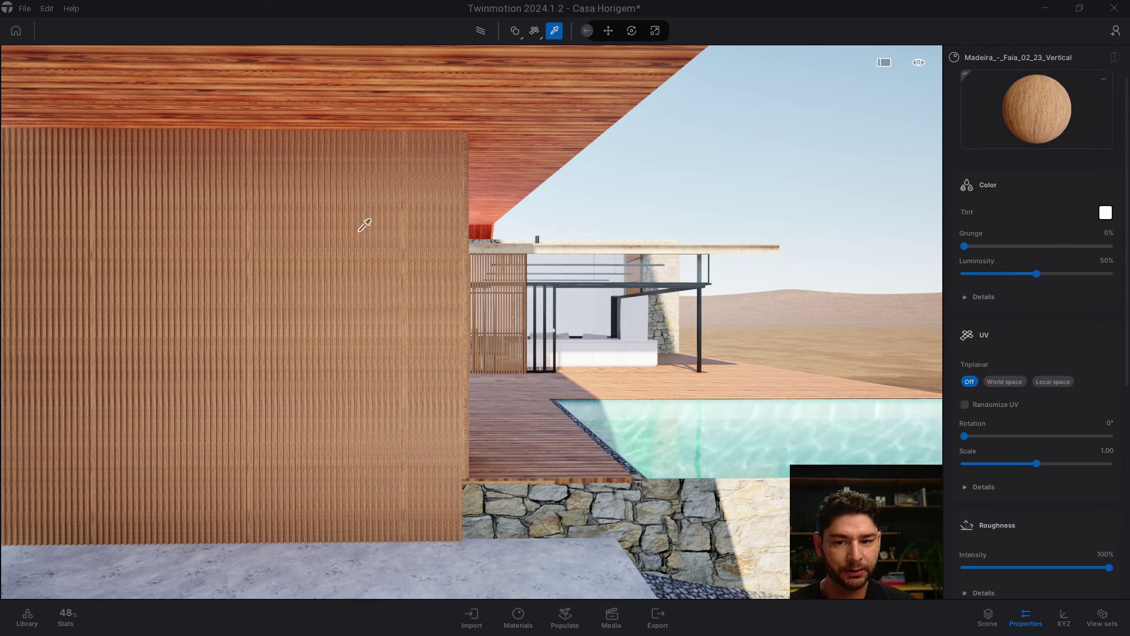
pyautogui.click(997, 186)
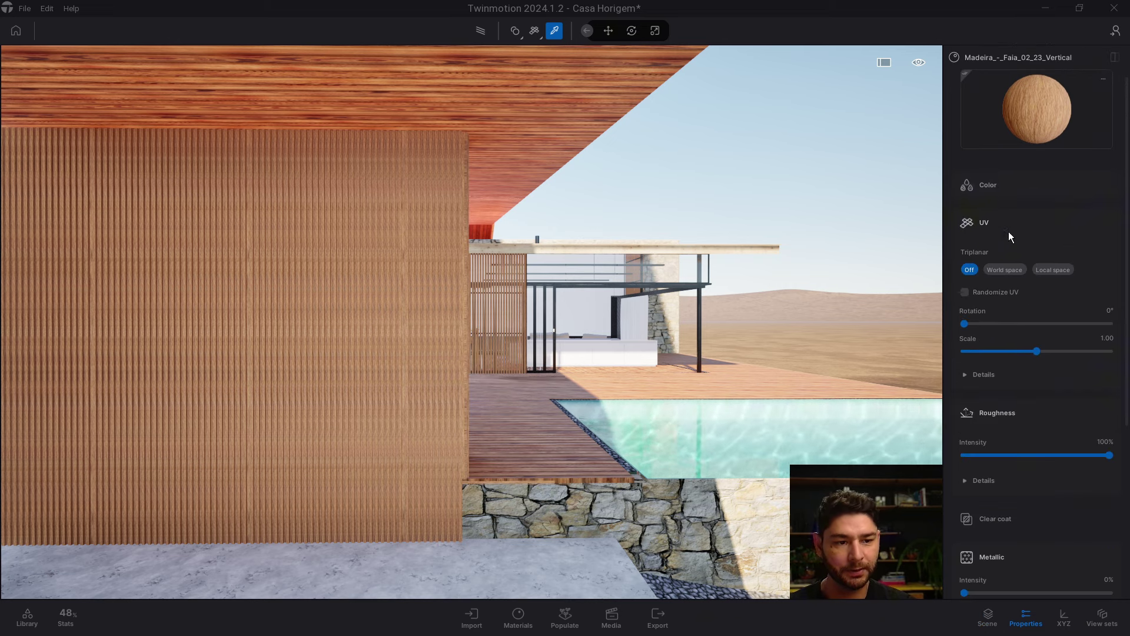
pyautogui.click(1012, 412)
pyautogui.click(1001, 492)
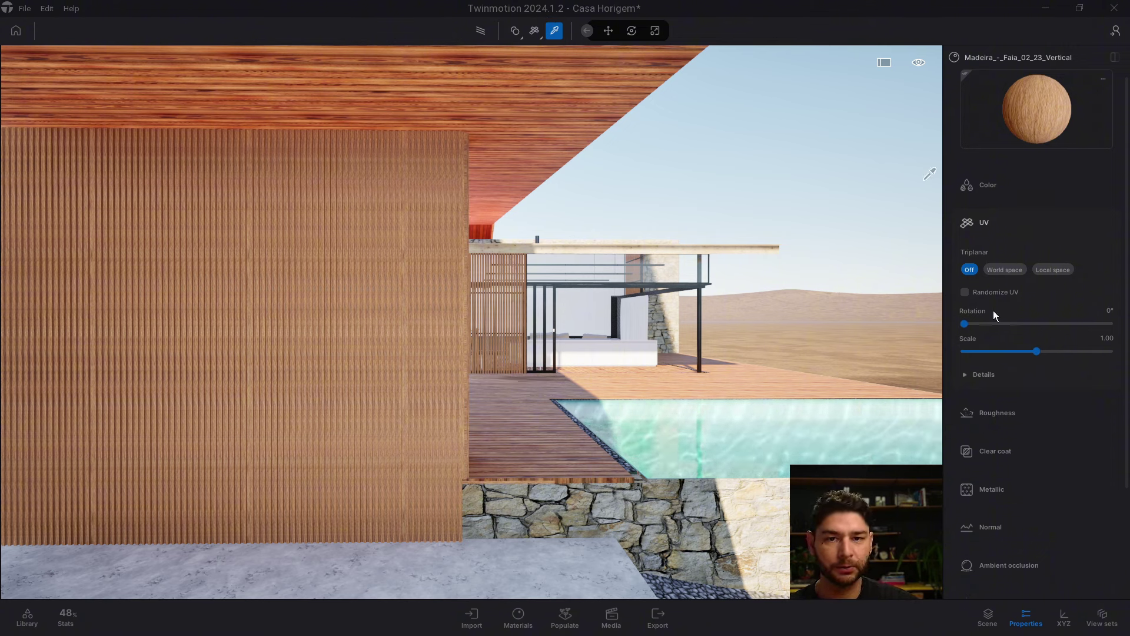
# Set the wood's triplanar UV mapping to World space, toggling Off once to compare
pyautogui.click(999, 271)
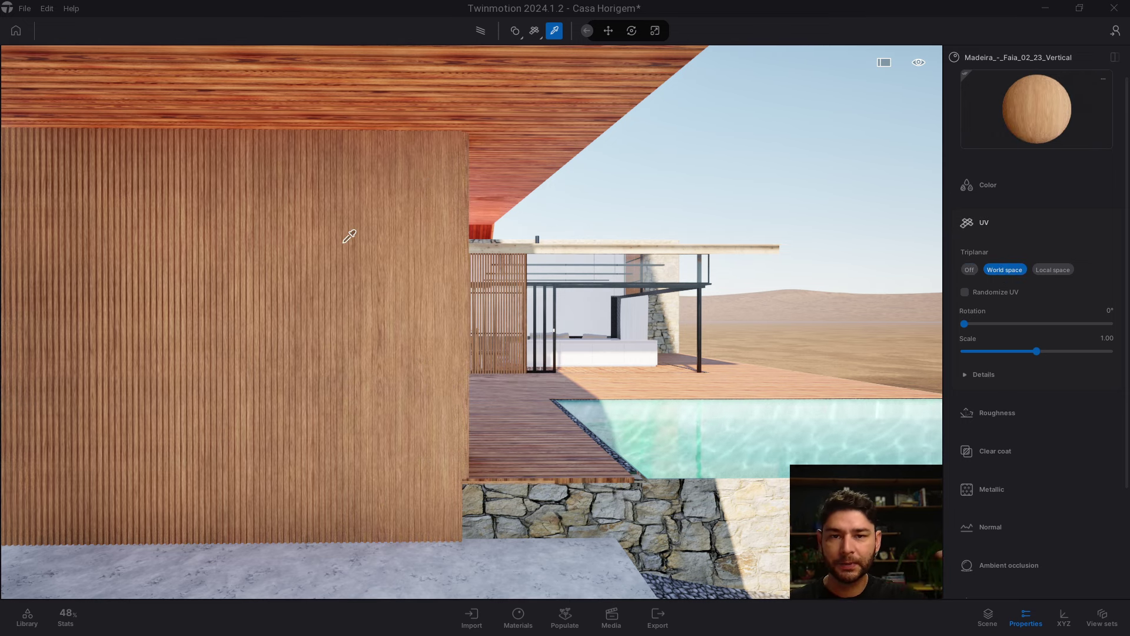
pyautogui.click(966, 272)
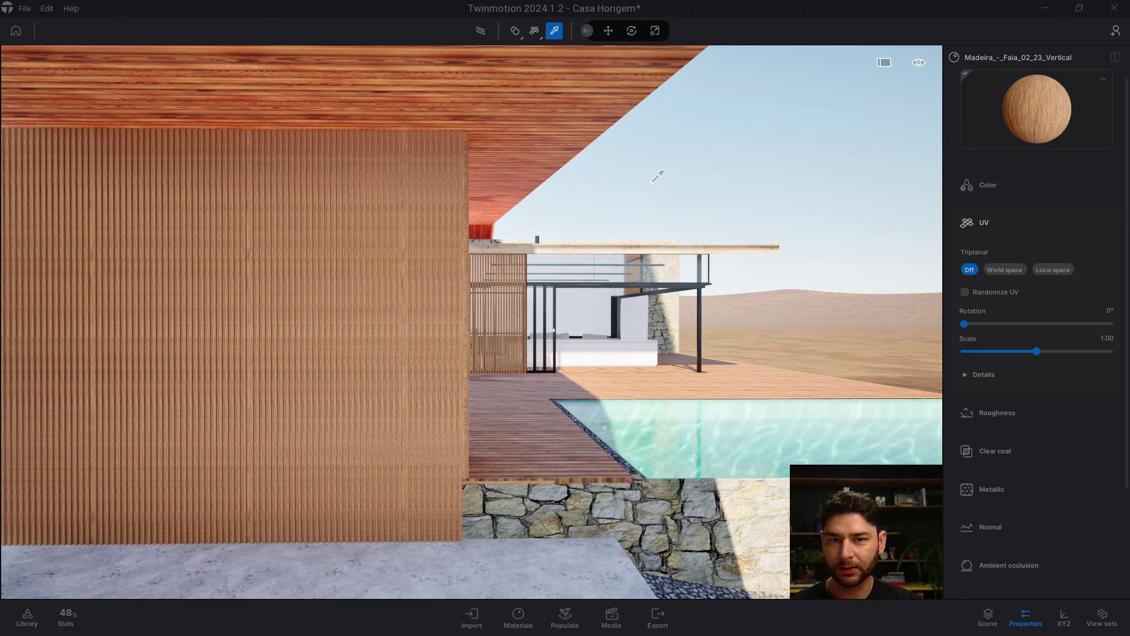
pyautogui.click(999, 271)
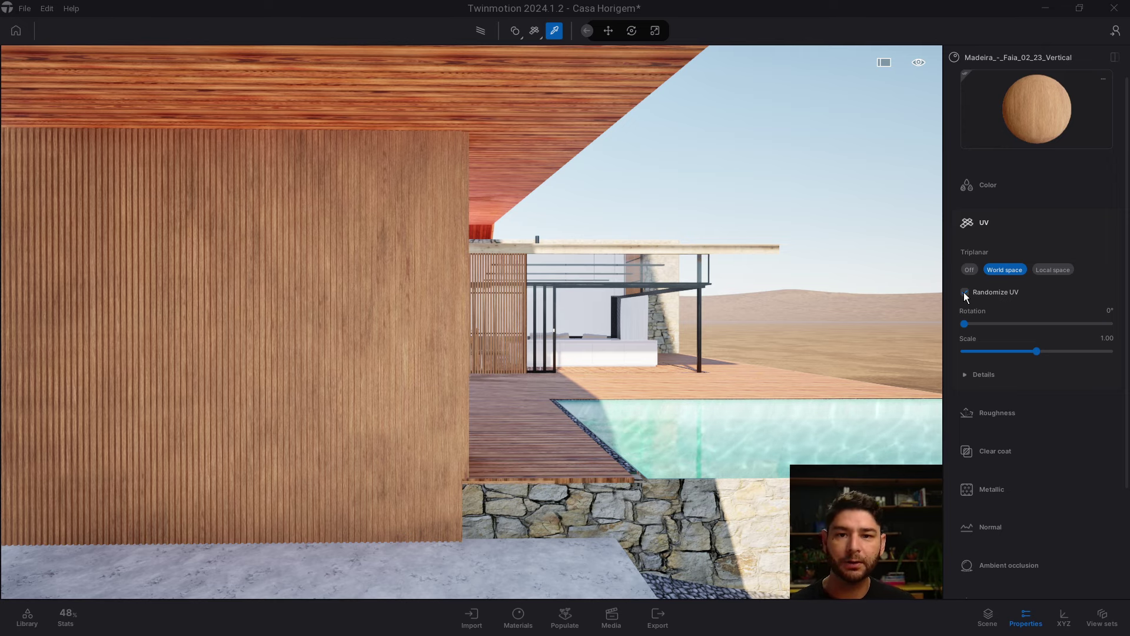
# Sample the Forest Mulch ground material and turn its triplanar mapping and Randomize UV off
pyautogui.scroll(-5, 779, 335)
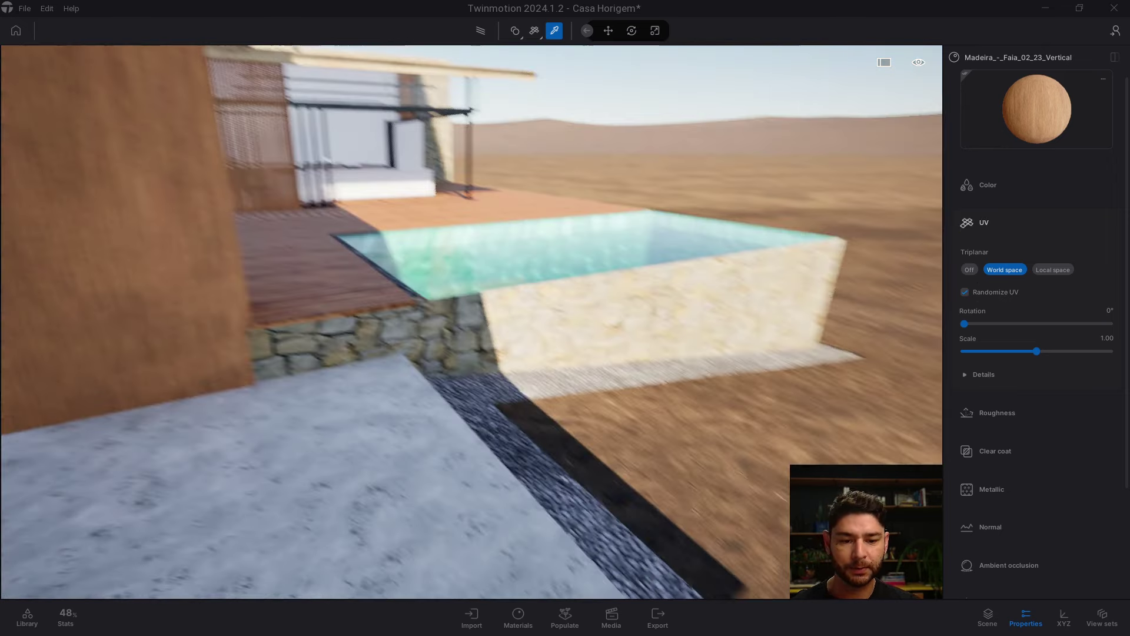
pyautogui.click(793, 340)
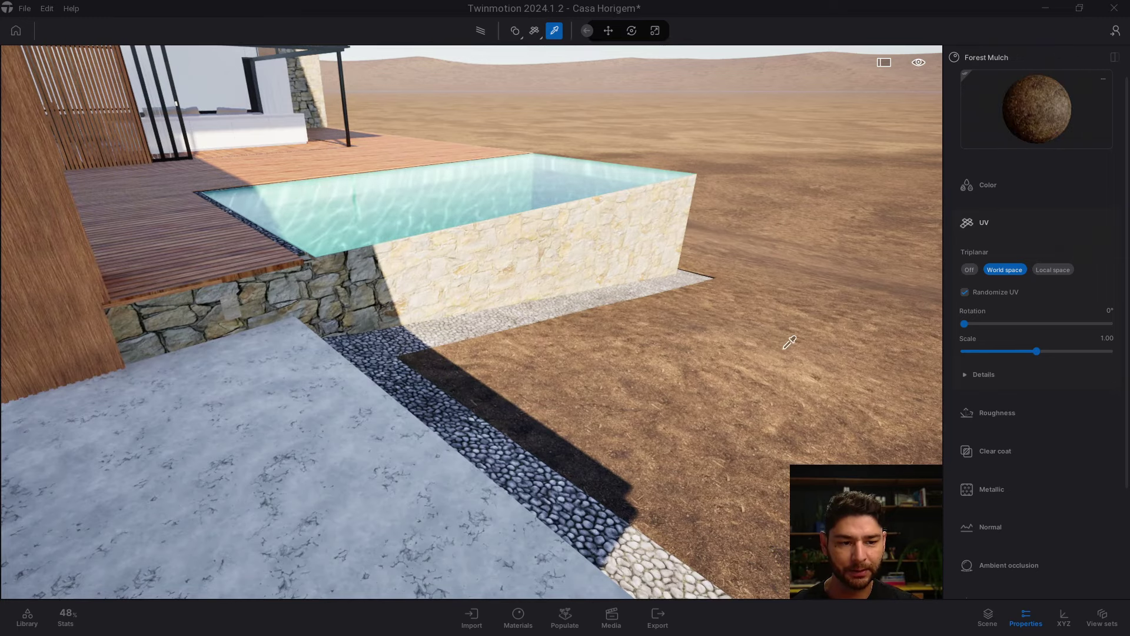
pyautogui.click(968, 271)
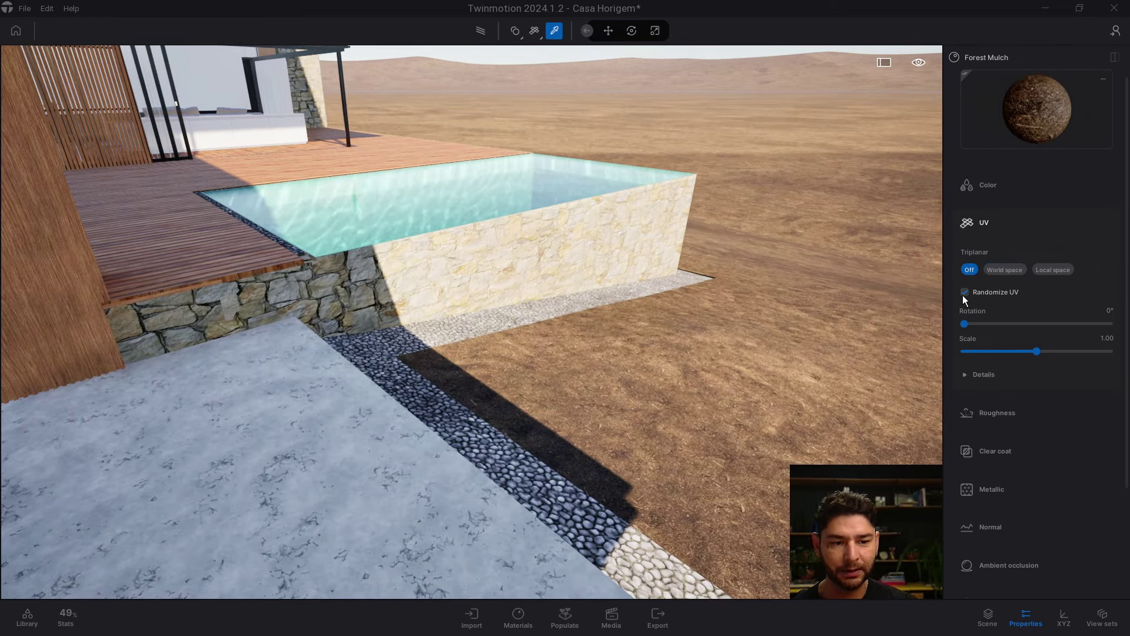
pyautogui.click(964, 292)
pyautogui.scroll(-10, 635, 340)
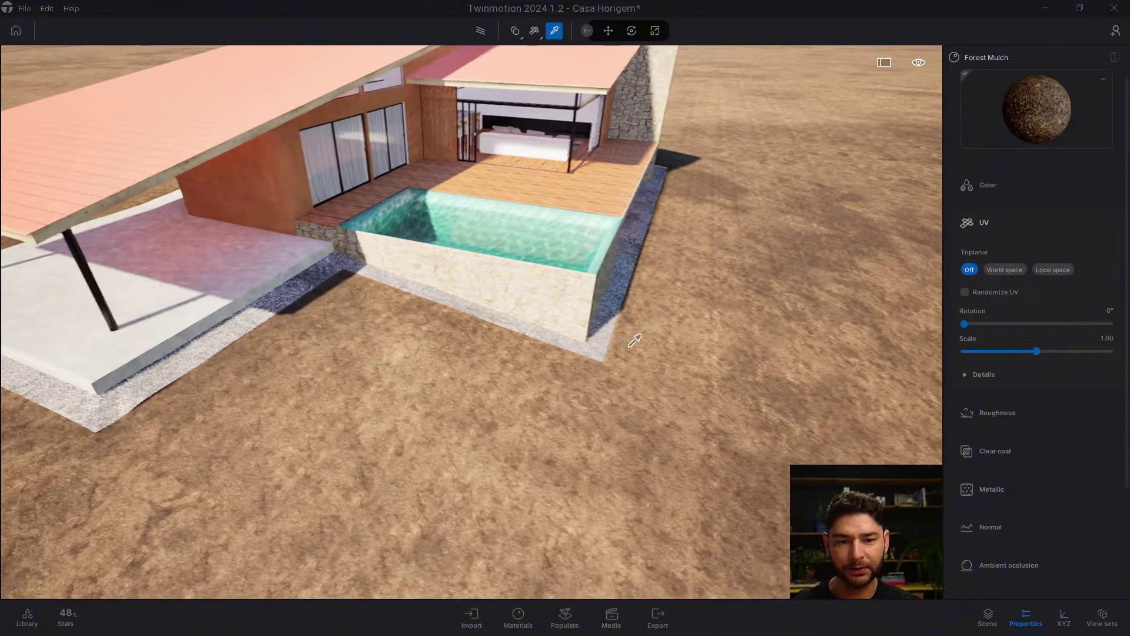
pyautogui.moveTo(635, 340); pyautogui.dragTo(706, 303)
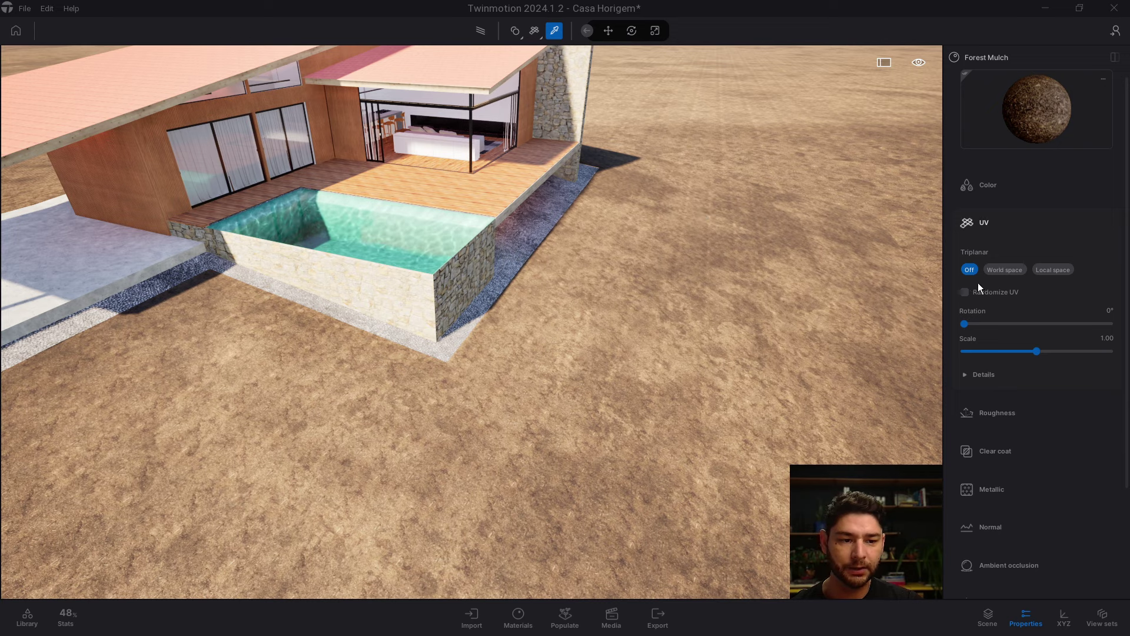
# Enable Randomize UV and World space triplanar on Forest Mulch, then return to the wood wall
pyautogui.click(965, 292)
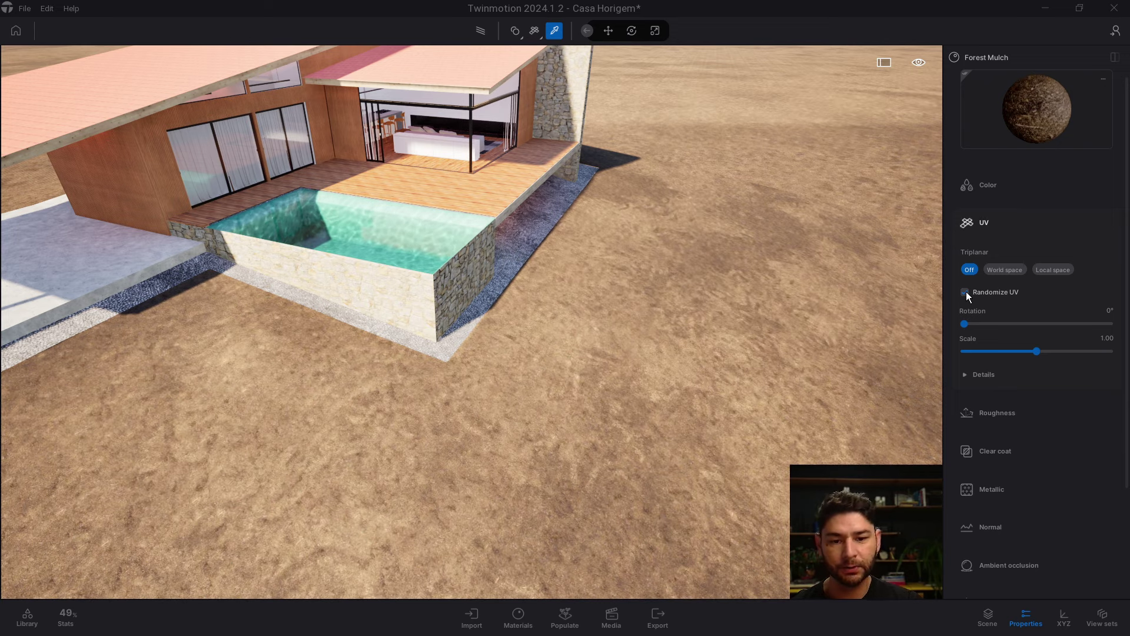
pyautogui.click(999, 274)
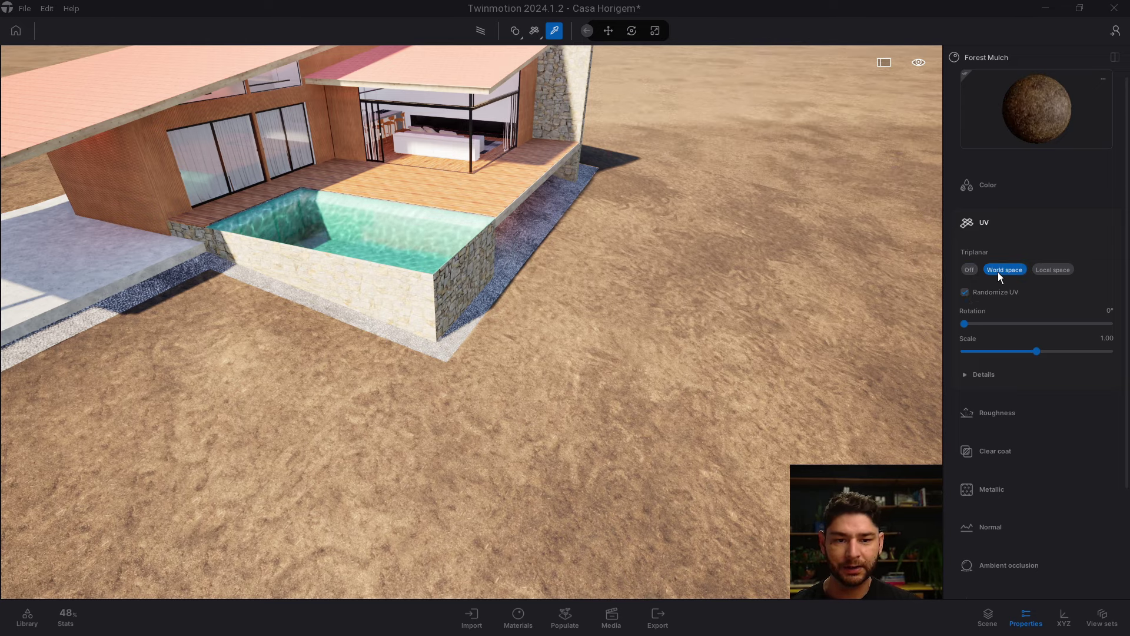
pyautogui.moveTo(783, 341); pyautogui.dragTo(781, 339)
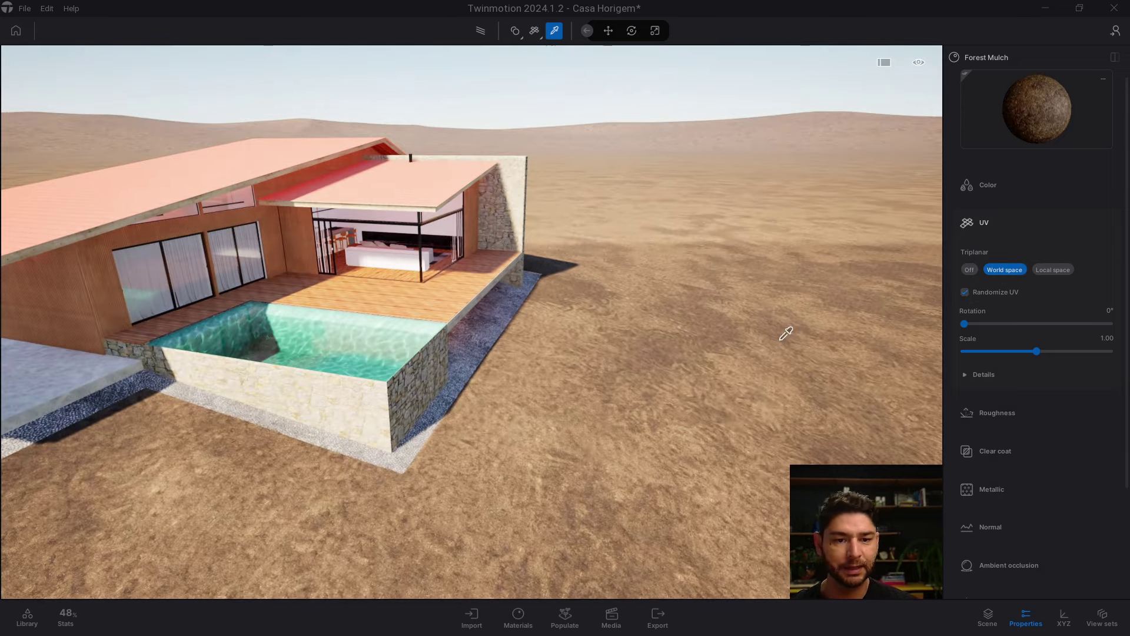
pyautogui.click(969, 271)
pyautogui.click(1001, 270)
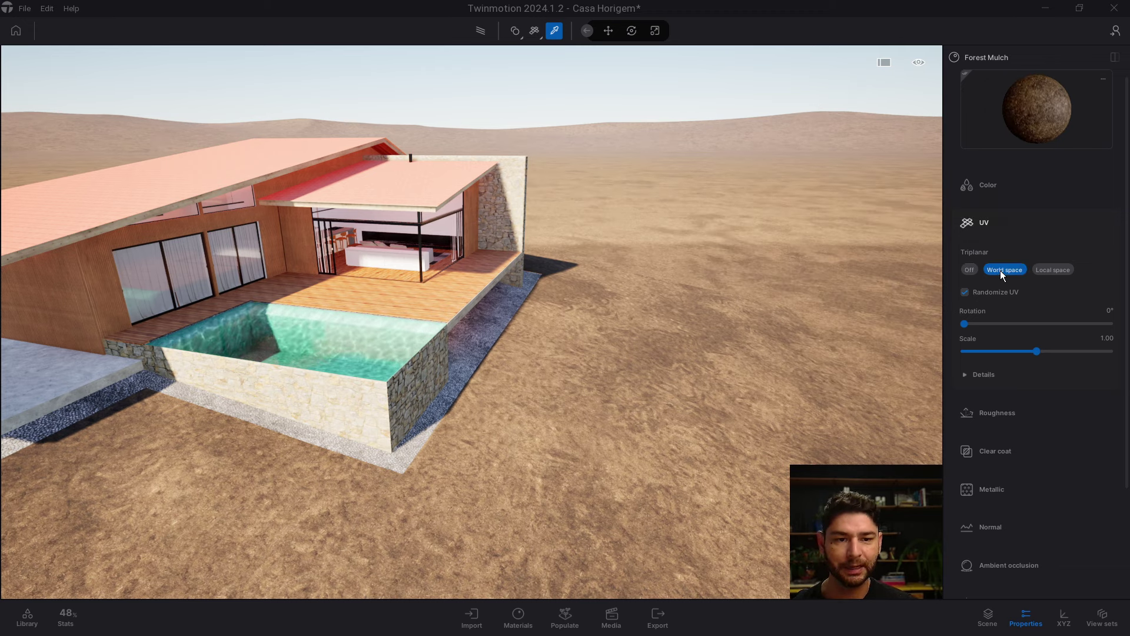
pyautogui.moveTo(694, 359)
pyautogui.mouseDown()
pyautogui.moveTo(553, 365)
pyautogui.moveTo(448, 353)
pyautogui.mouseUp()
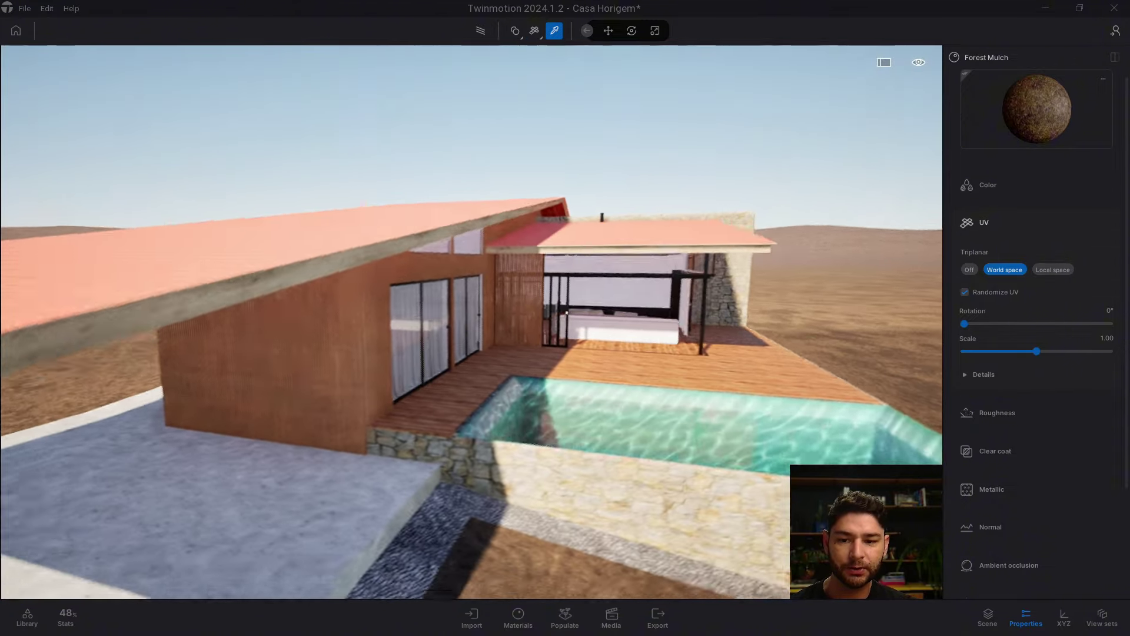
pyautogui.moveTo(447, 353); pyautogui.dragTo(412, 341)
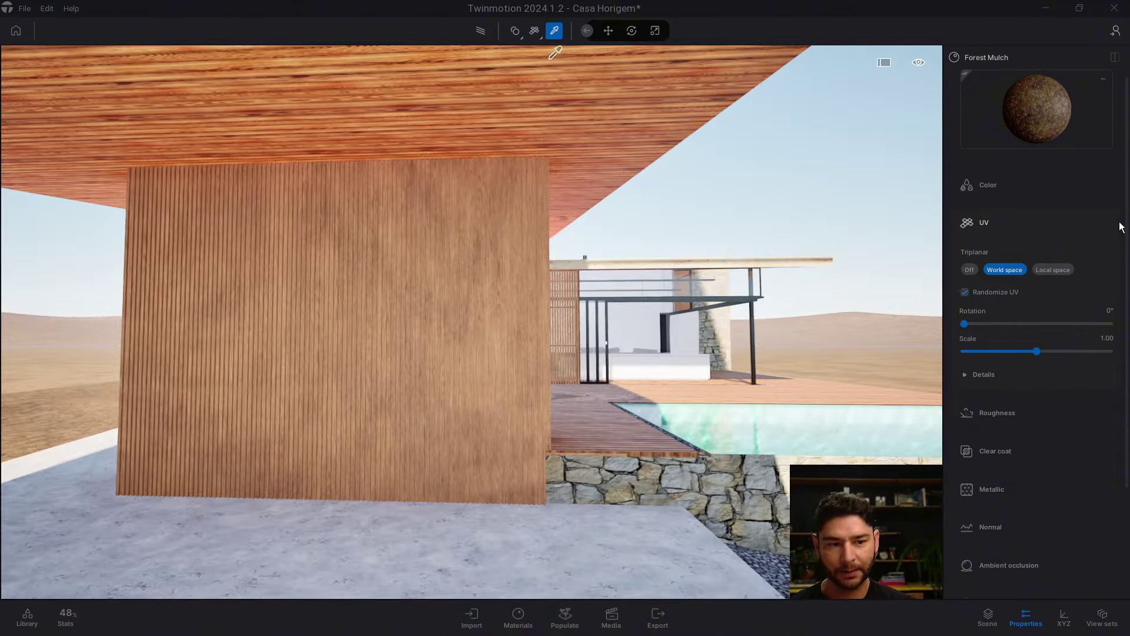
# Switch the viewport to path-traced rendering of the slatted wood wall close-up
pyautogui.click(479, 31)
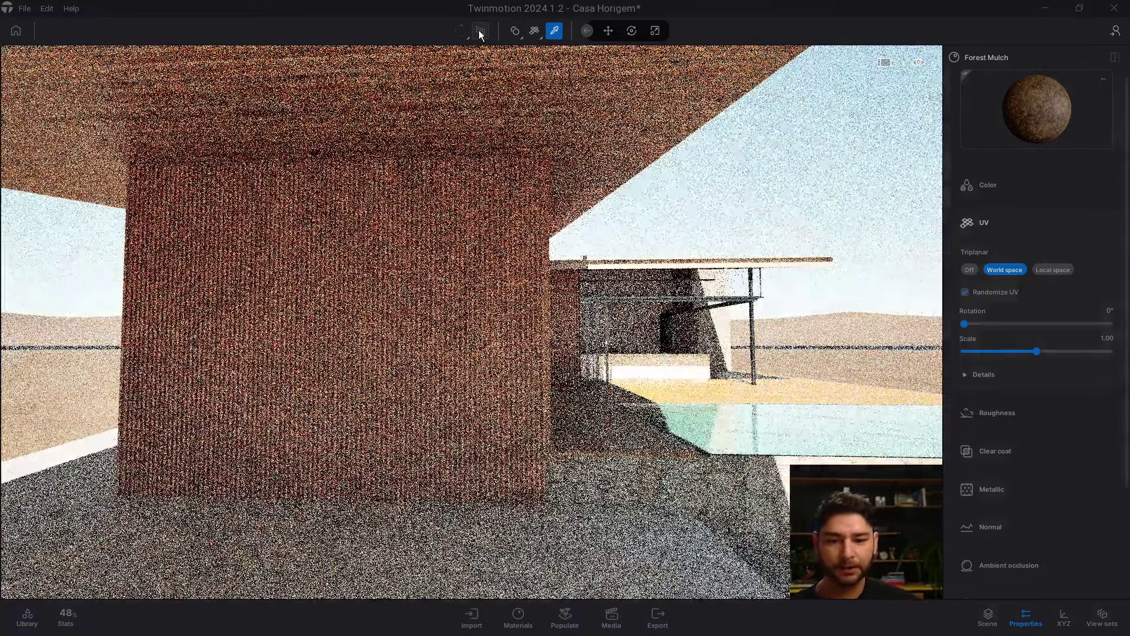